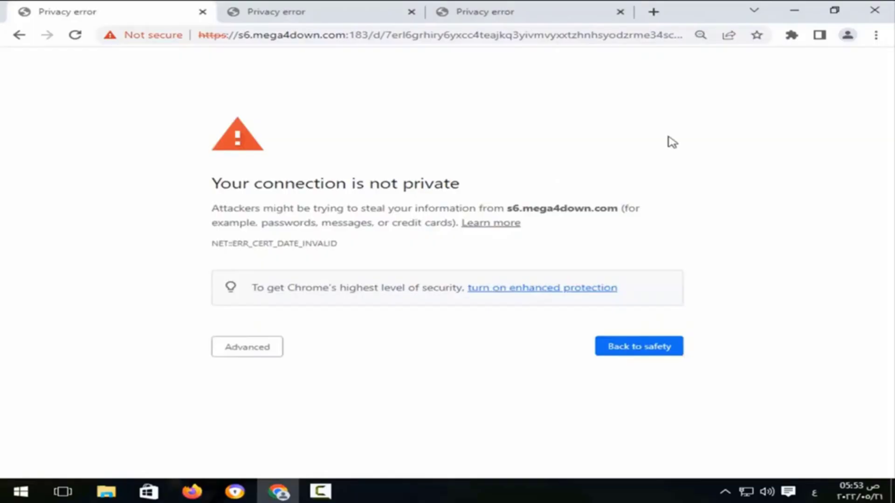
# Inspect the 'Your connection is not private' heading and the site's connection security details
pyautogui.moveTo(183, 188); pyautogui.dragTo(420, 182)
pyautogui.tripleClick(397, 185)
pyautogui.click(346, 185)
pyautogui.click(165, 37)
pyautogui.click(156, 37)
pyautogui.click(164, 38)
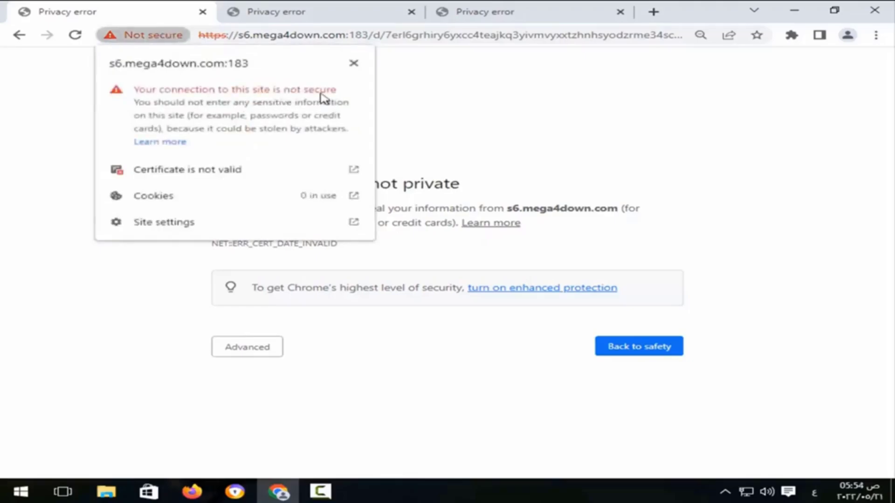
pyautogui.click(86, 13)
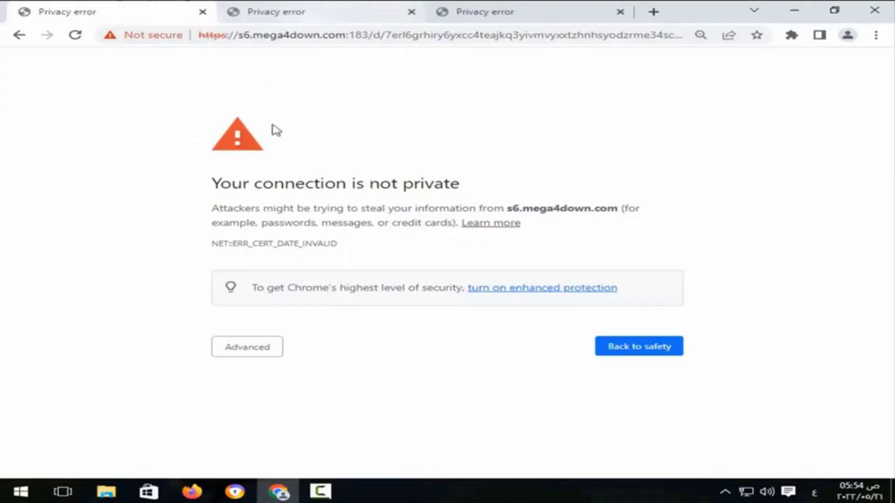
# Check the YouTube and Facebook tabs, then return to the mega4down warning page
pyautogui.click(305, 7)
pyautogui.click(508, 6)
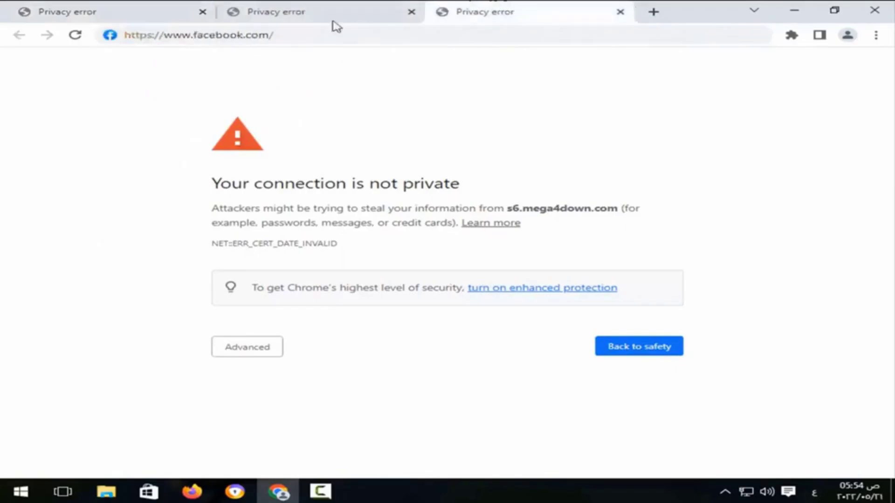
pyautogui.click(298, 8)
pyautogui.click(154, 7)
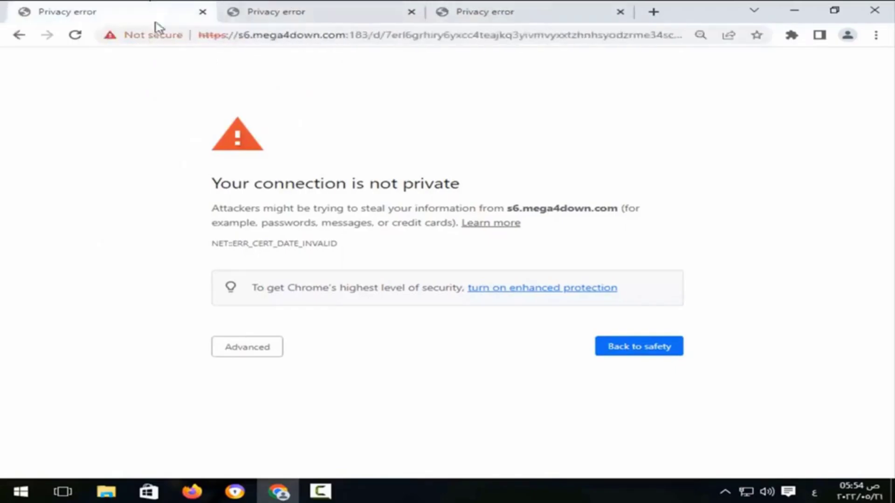
pyautogui.moveTo(460, 183); pyautogui.dragTo(226, 179)
pyautogui.click(302, 174)
# Open the Windows date and time settings and the Date and Time window
pyautogui.rightClick(872, 490)
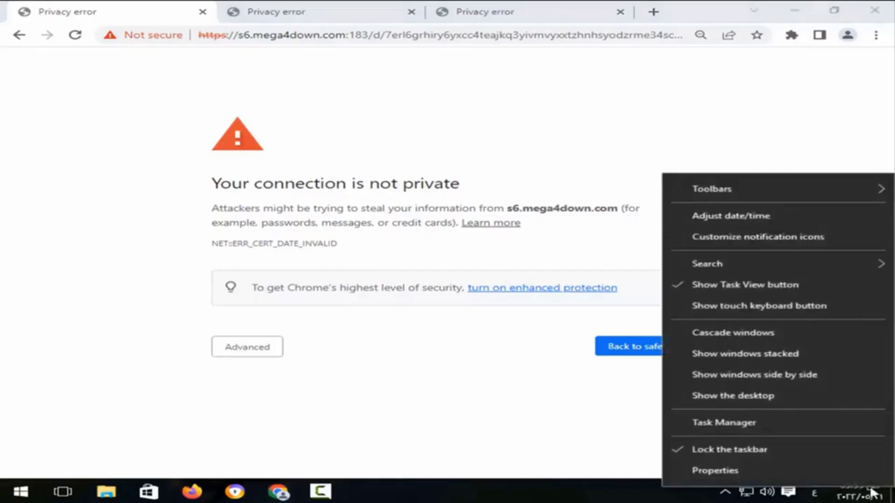
pyautogui.click(749, 222)
pyautogui.scroll(-5, 564, 230)
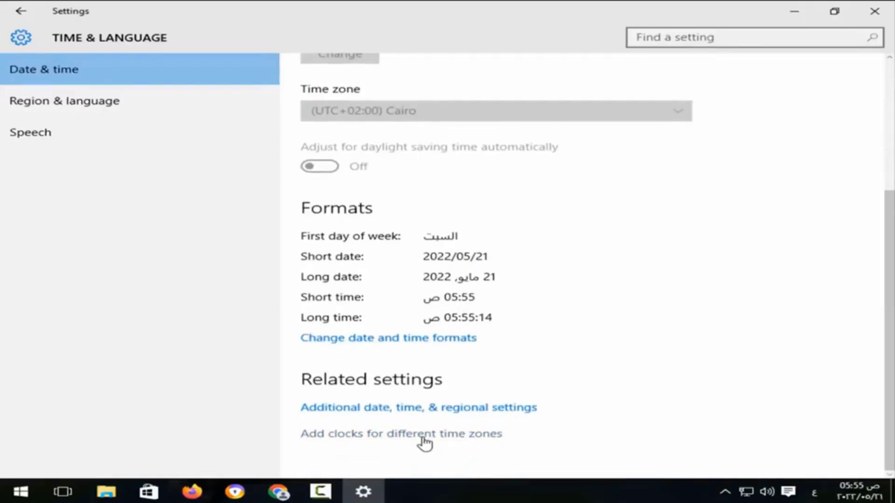
pyautogui.click(425, 442)
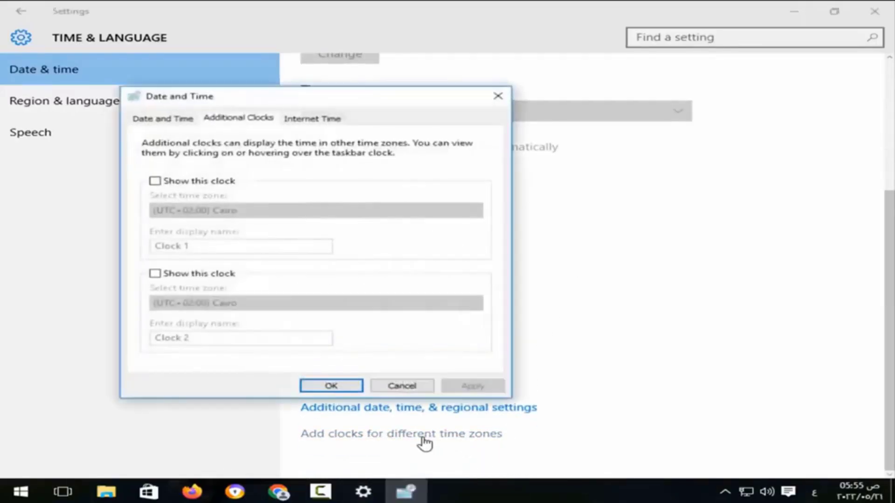
pyautogui.moveTo(423, 104); pyautogui.dragTo(540, 105)
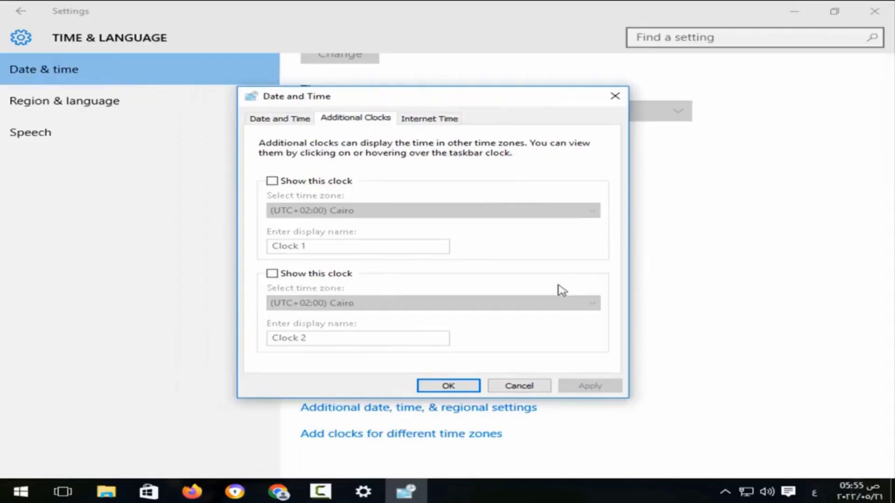
# Confirm the current system date and time, closing both date/time dialogs with OK
pyautogui.rightClick(858, 490)
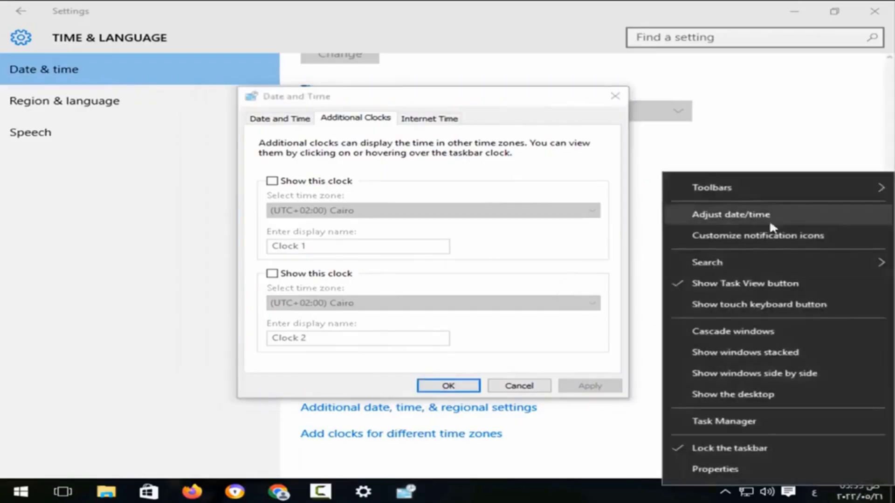
pyautogui.click(763, 216)
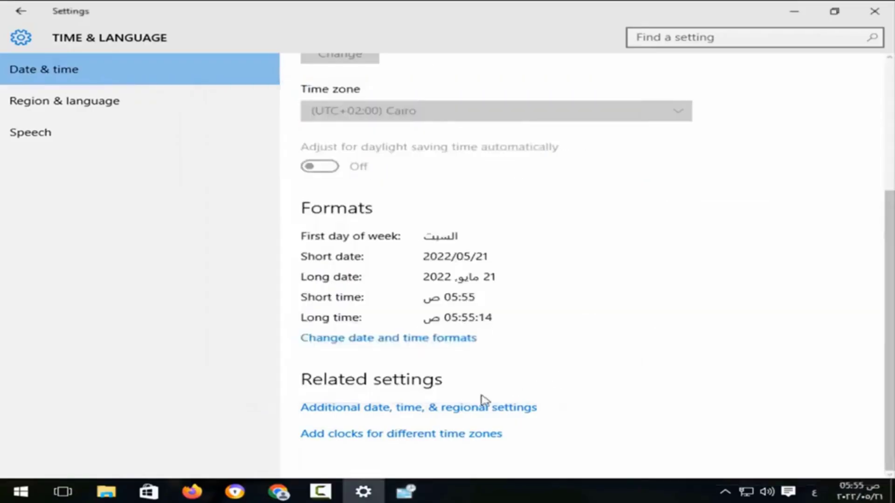
pyautogui.click(406, 491)
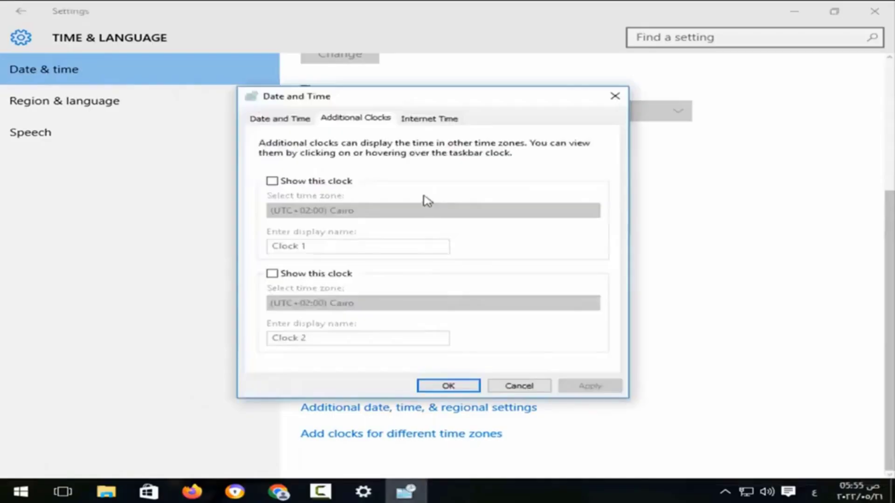
pyautogui.click(289, 121)
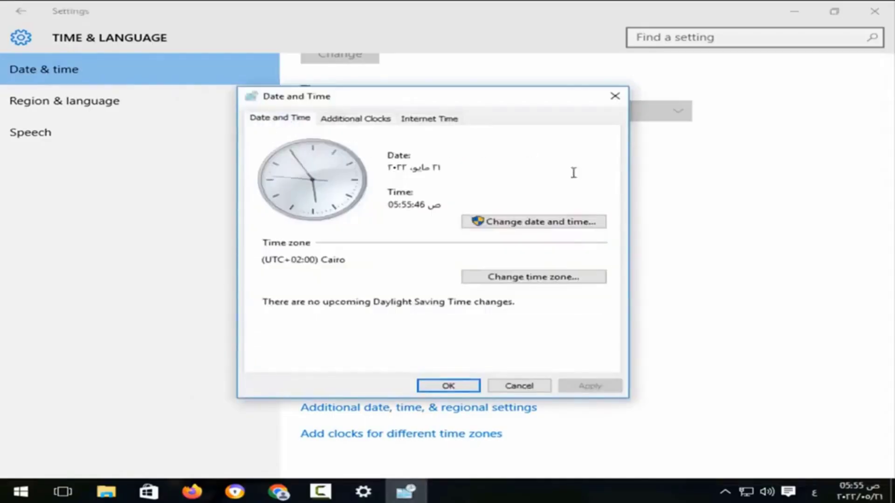
pyautogui.click(541, 223)
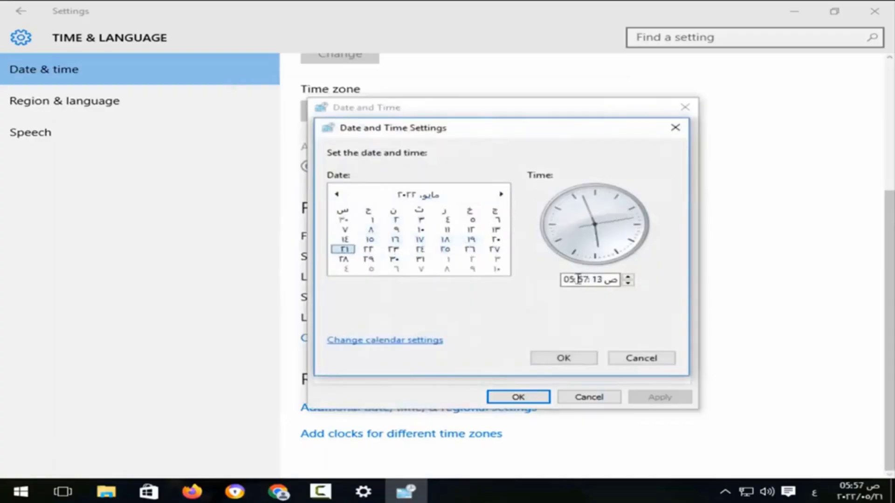
pyautogui.click(578, 363)
pyautogui.click(567, 358)
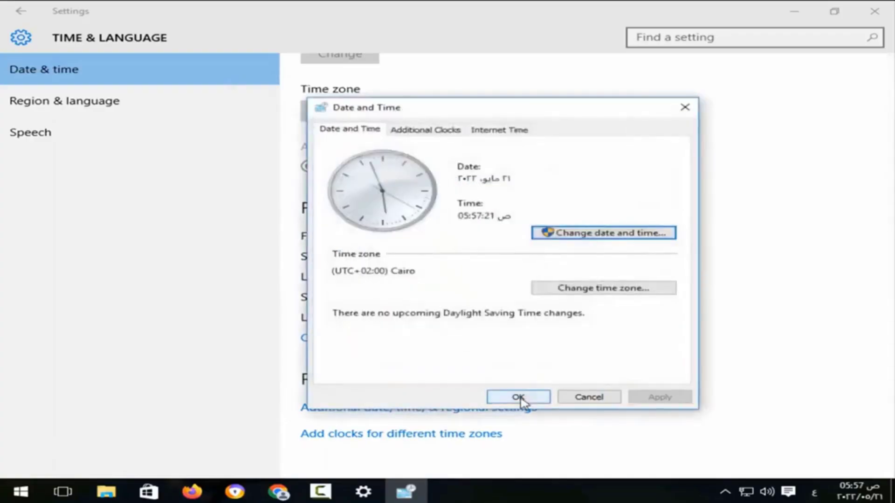
pyautogui.click(520, 397)
# Reload the YouTube tab's address, then return to the s6.mega4down.com tab
pyautogui.click(283, 492)
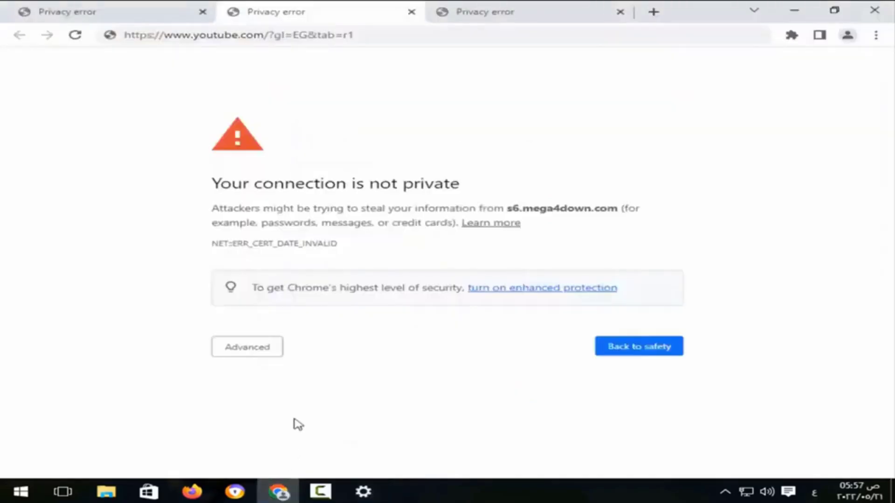
pyautogui.click(360, 34)
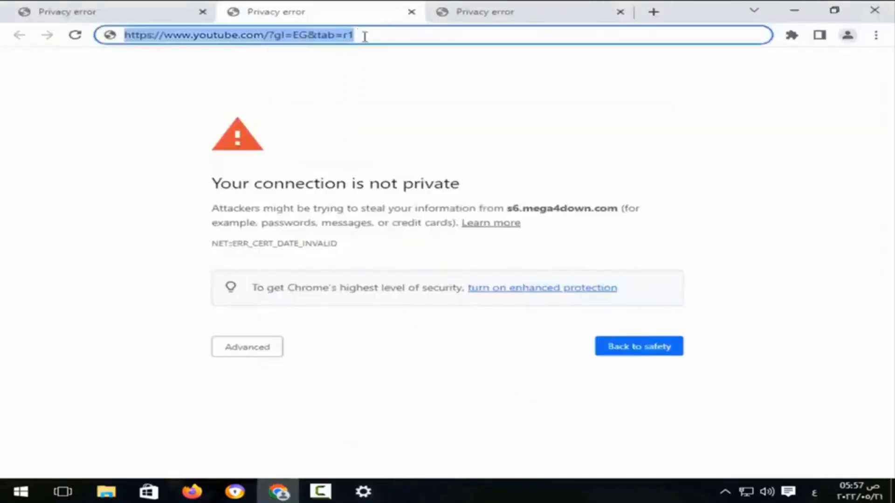
pyautogui.click(303, 36)
pyautogui.press('Return')
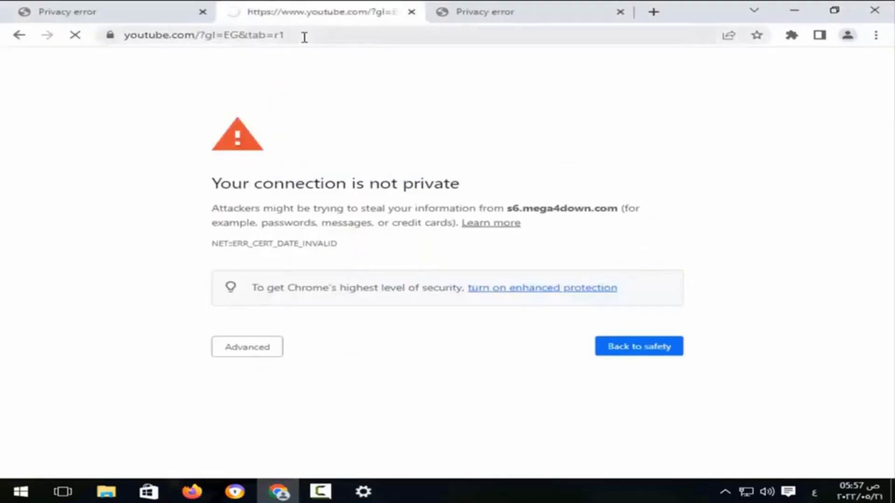
pyautogui.click(190, 36)
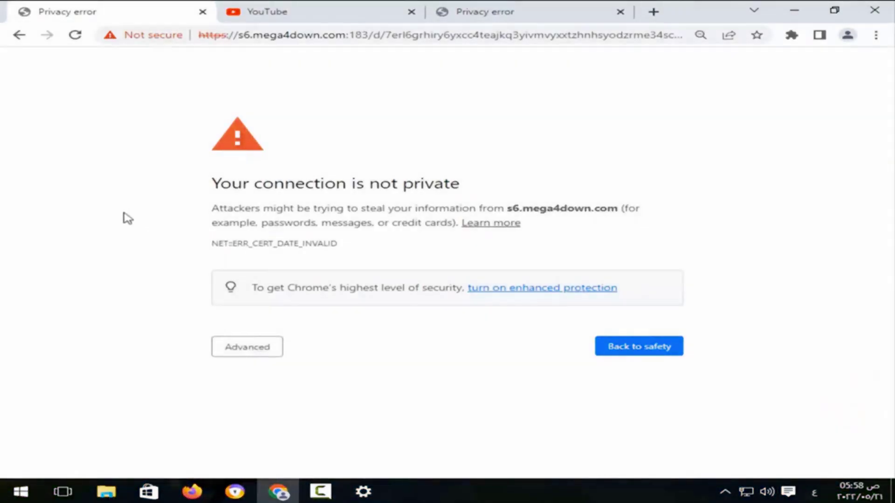
pyautogui.click(558, 7)
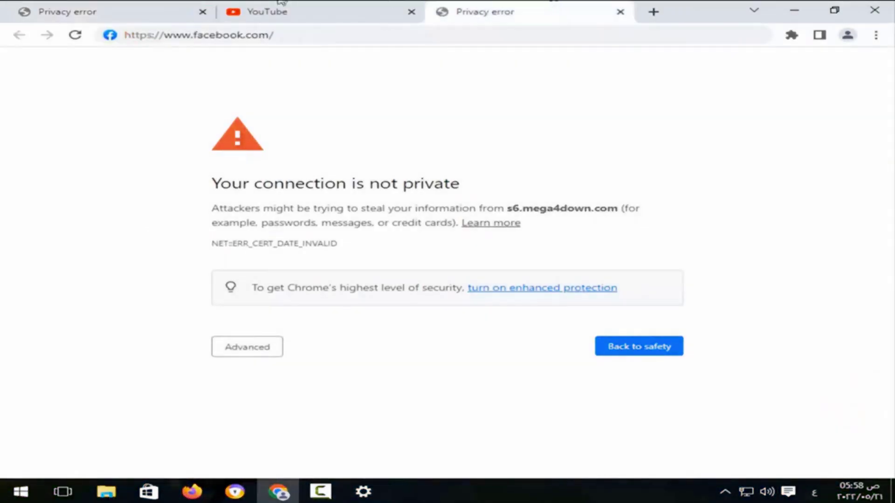
pyautogui.click(144, 7)
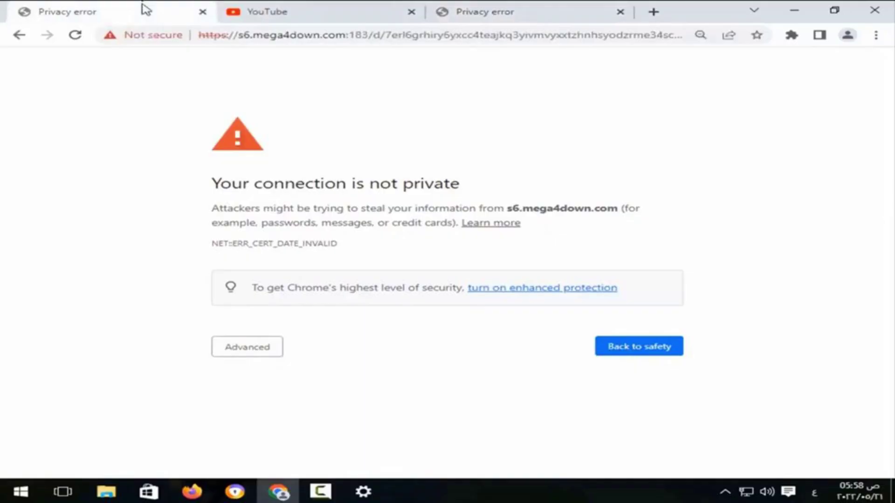
# Proceed past the certificate warning via Advanced to the unsafe s6.mega4down.com site
pyautogui.click(254, 349)
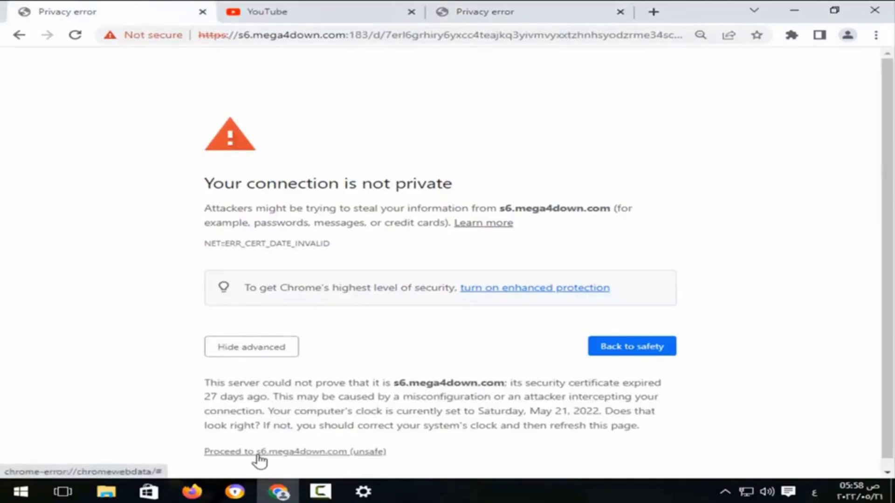
pyautogui.click(304, 452)
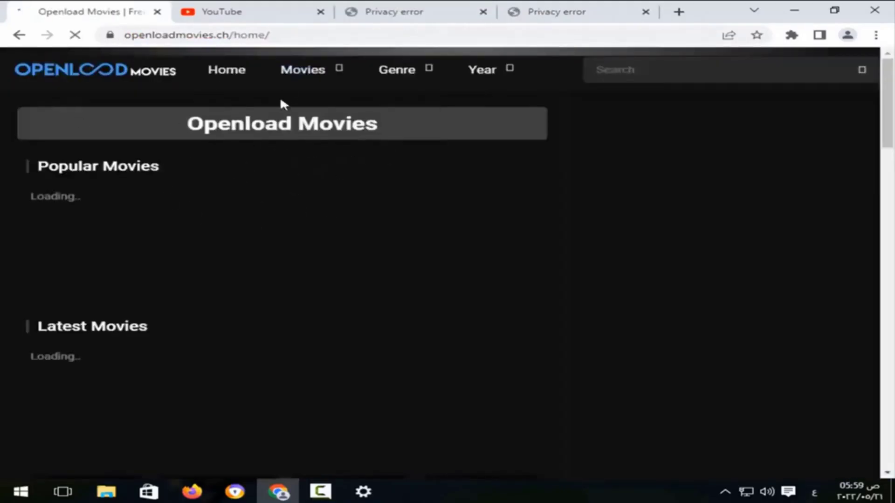
pyautogui.scroll(-5, 284, 278)
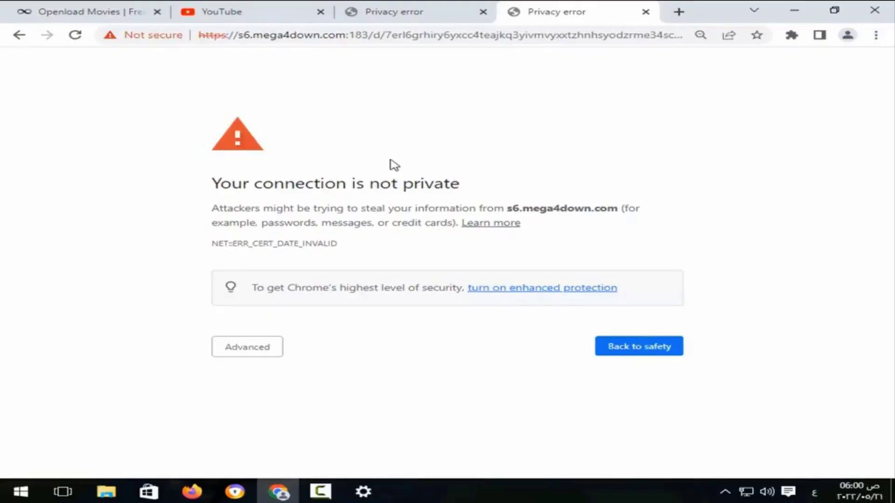
# Restore Chrome's settings to their original defaults from Reset and clean up
pyautogui.click(876, 38)
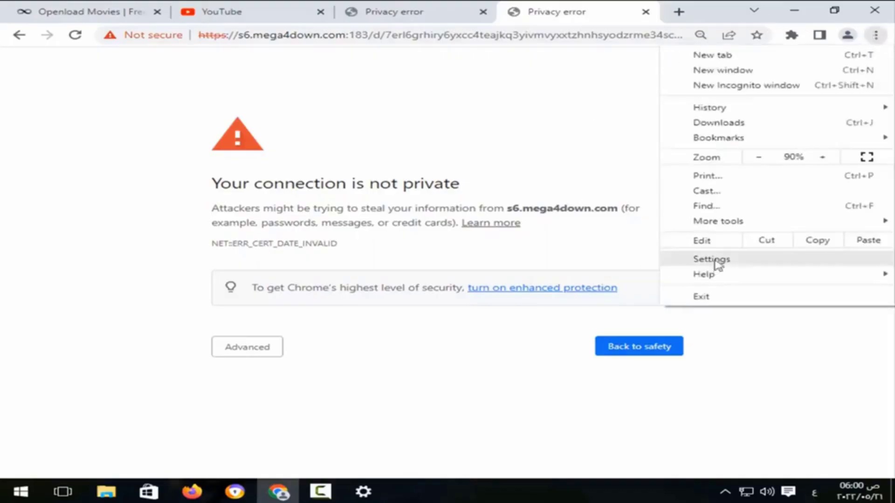
pyautogui.click(747, 261)
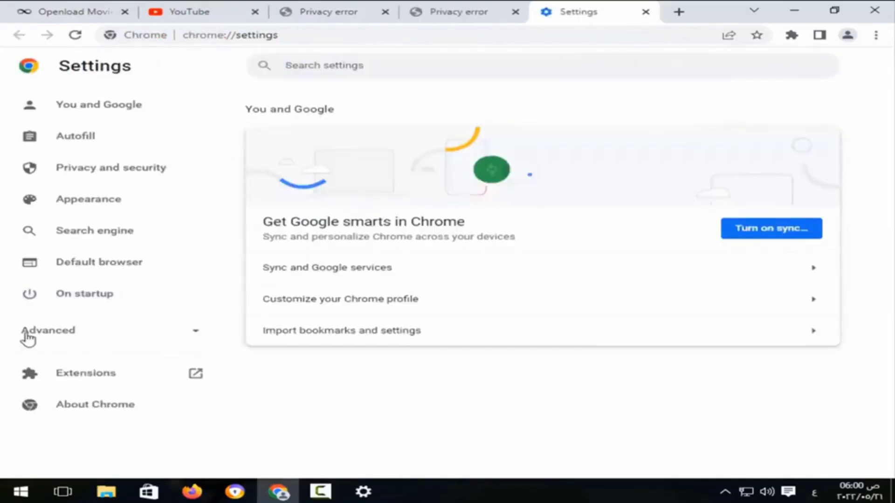
pyautogui.click(55, 337)
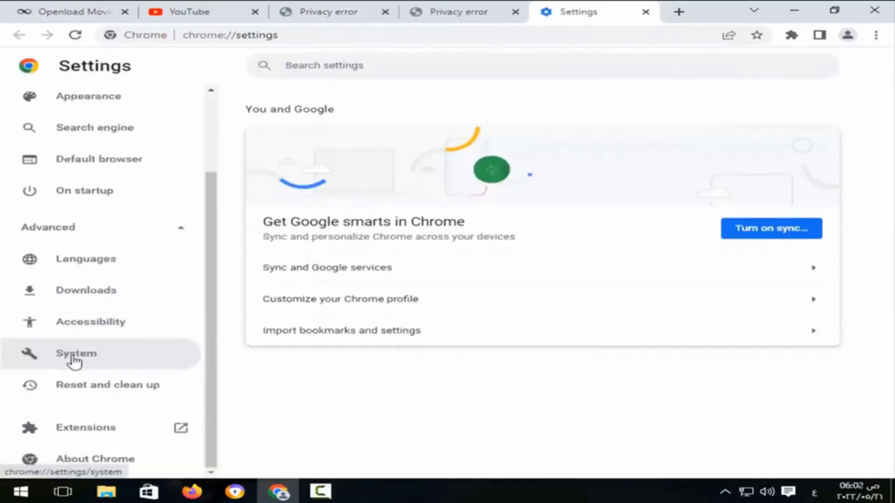
pyautogui.click(112, 392)
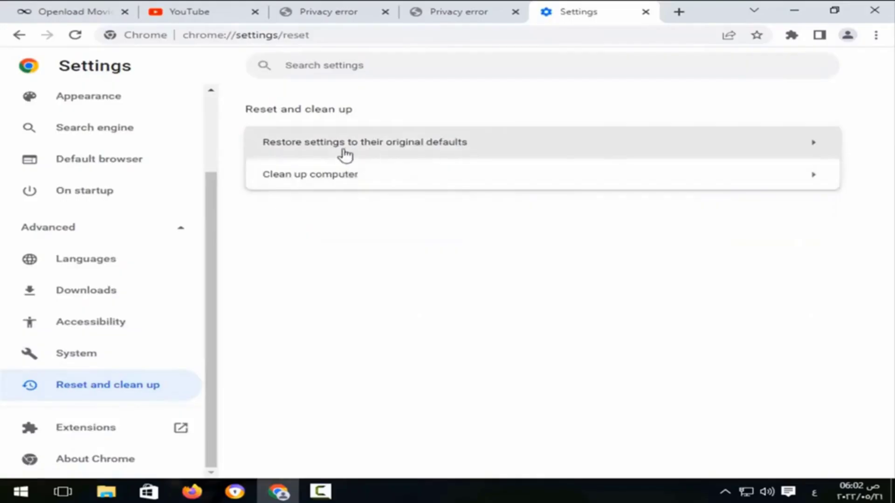
pyautogui.click(480, 154)
pyautogui.click(611, 320)
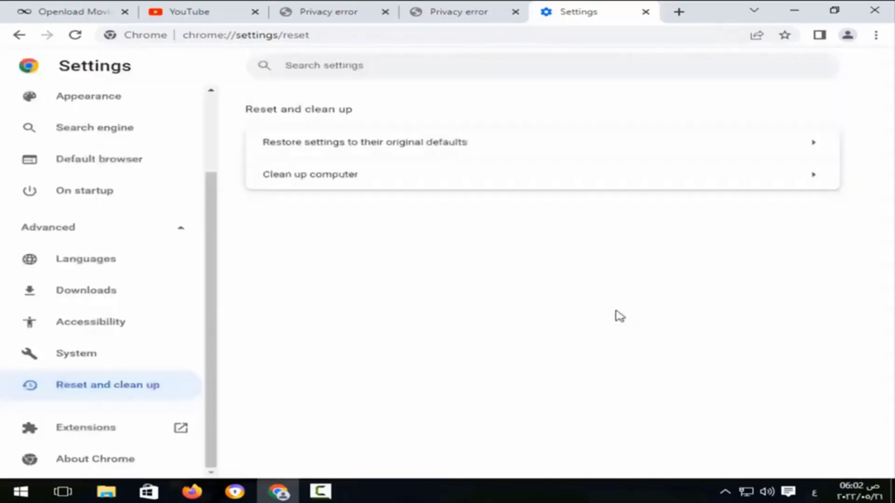
# Scan the computer for harmful software with Clean up computer, then go back
pyautogui.click(332, 180)
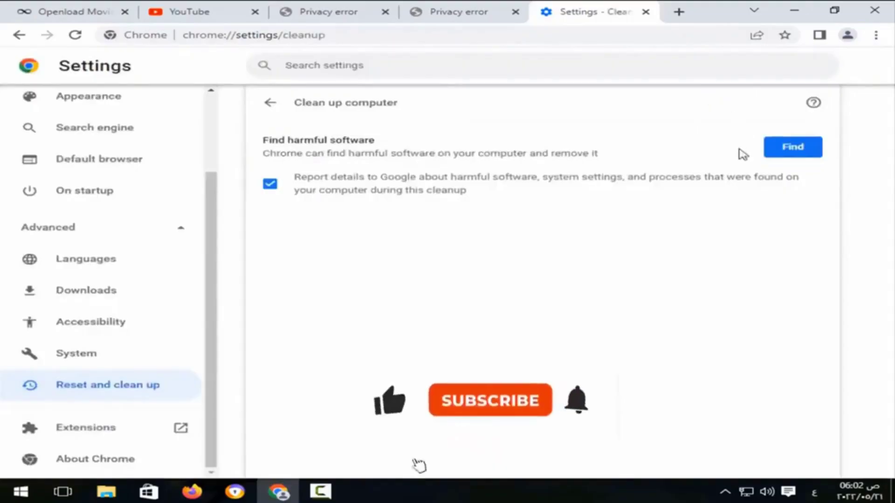
pyautogui.click(809, 153)
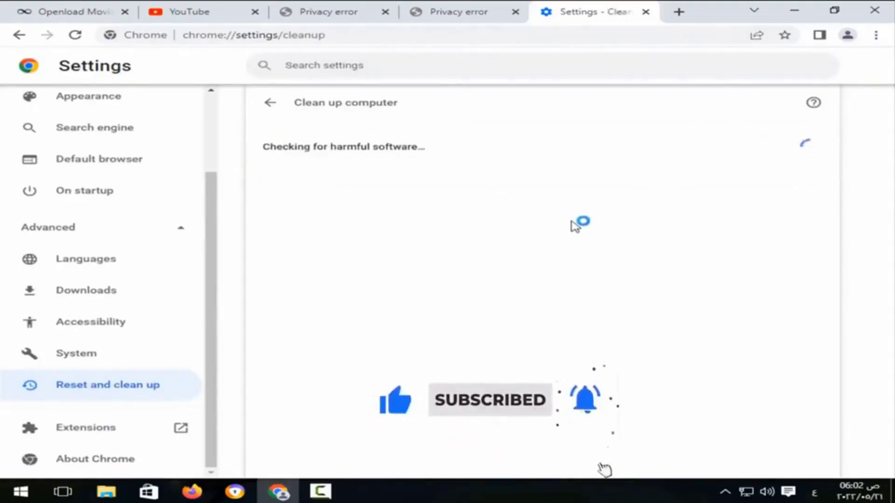
pyautogui.moveTo(418, 147); pyautogui.dragTo(290, 137)
pyautogui.click(271, 105)
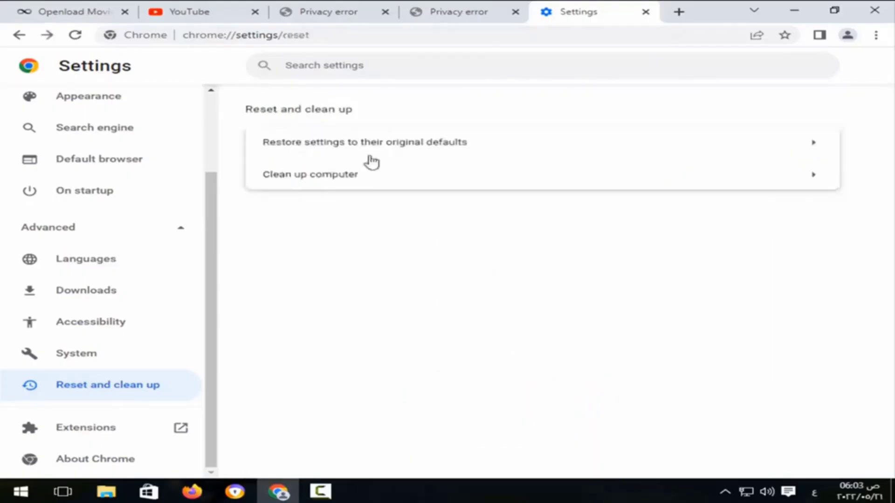
# Reload facebook.com in its privacy-error tab so the login page loads
pyautogui.click(362, 7)
pyautogui.click(247, 38)
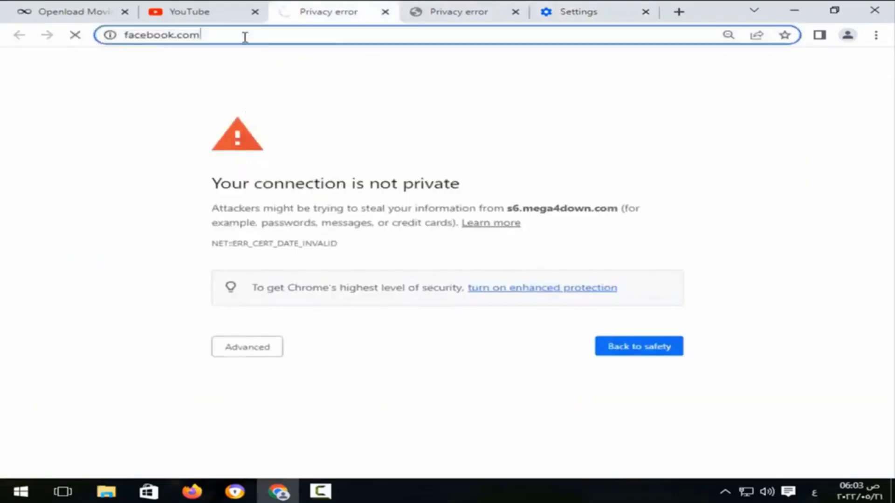
pyautogui.click(77, 35)
pyautogui.click(158, 36)
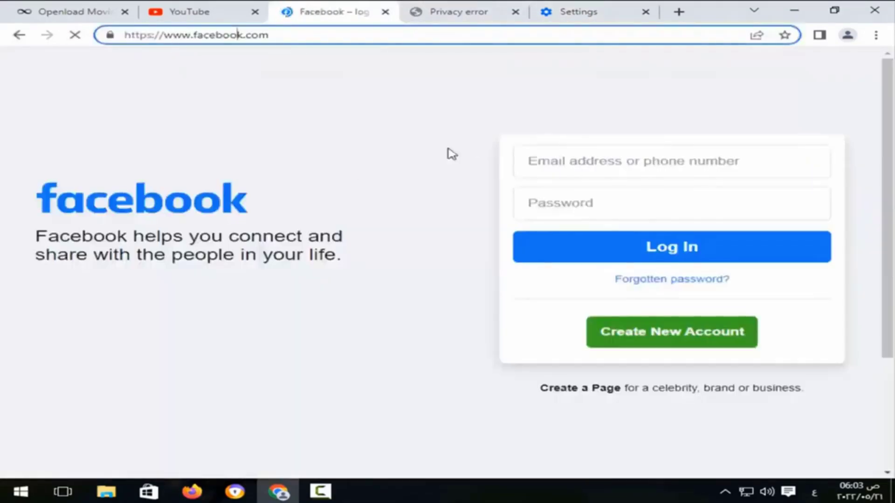
pyautogui.doubleClick(85, 190)
pyautogui.moveTo(319, 254); pyautogui.dragTo(115, 253)
pyautogui.click(403, 199)
# Switch to the remaining s6.mega4down.com privacy-error tab
pyautogui.click(463, 7)
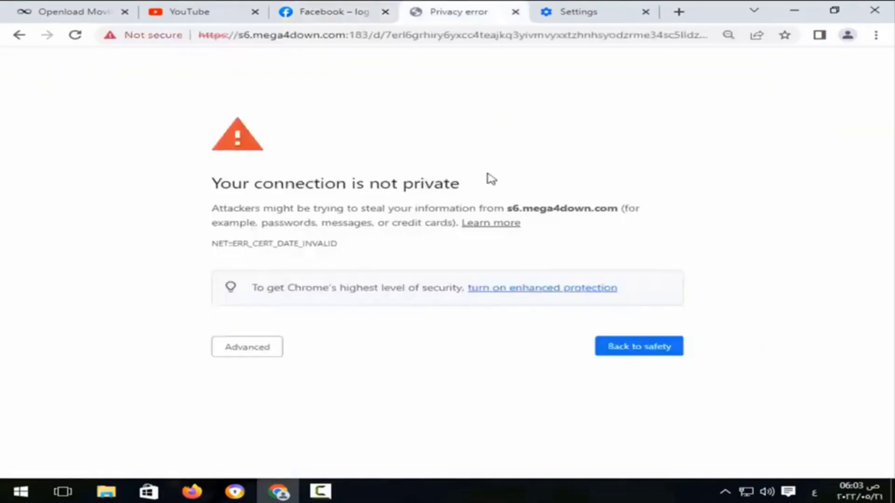
pyautogui.doubleClick(339, 180)
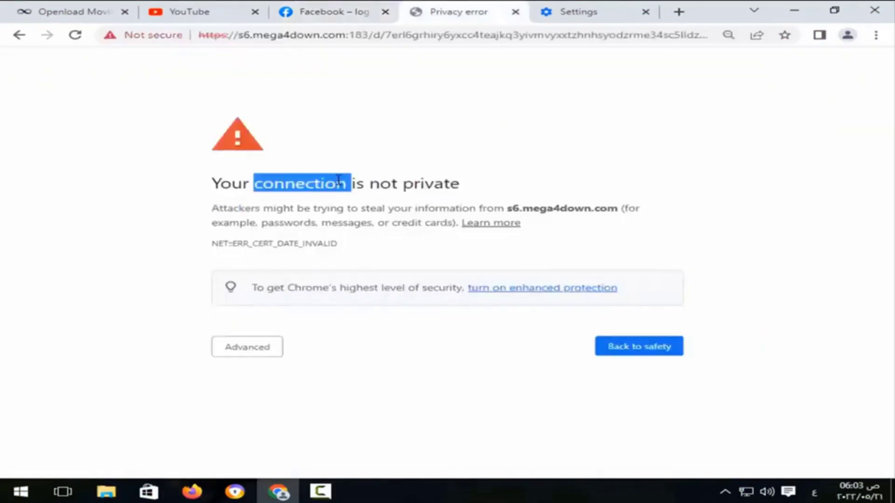
pyautogui.click(362, 88)
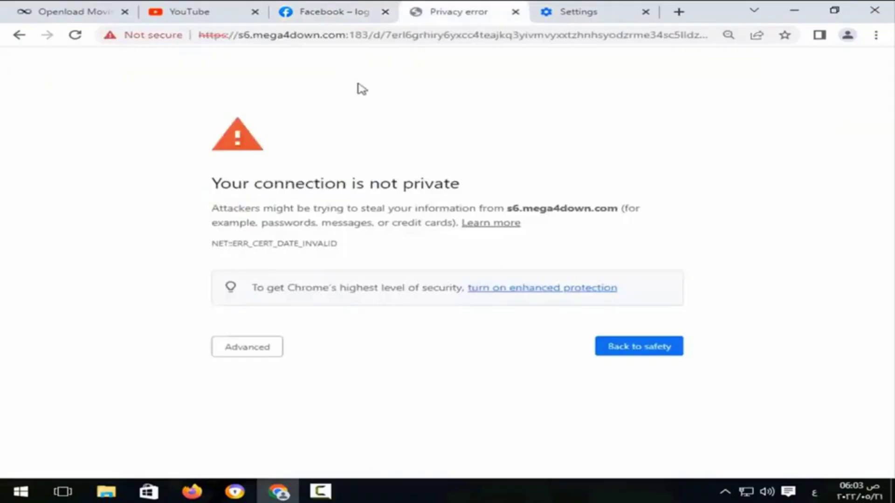
# Open Clear browsing data's Advanced options with the time range set to All time
pyautogui.click(877, 35)
pyautogui.moveTo(739, 116)
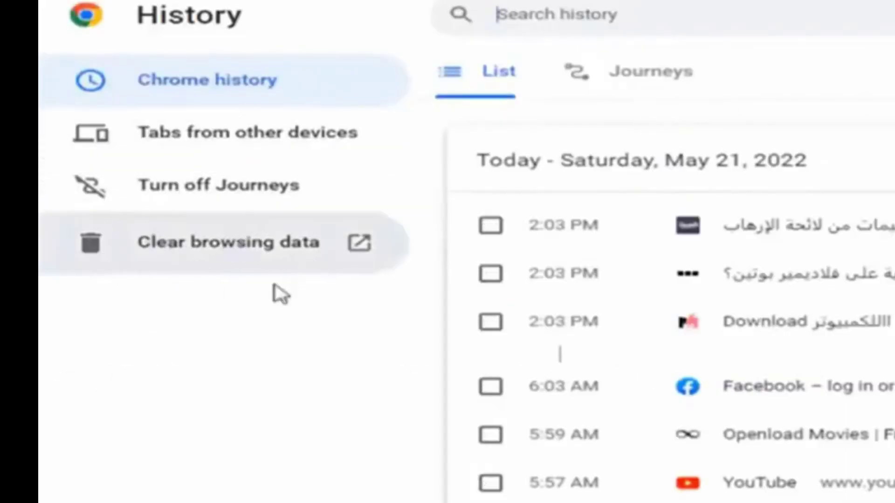
pyautogui.click(164, 251)
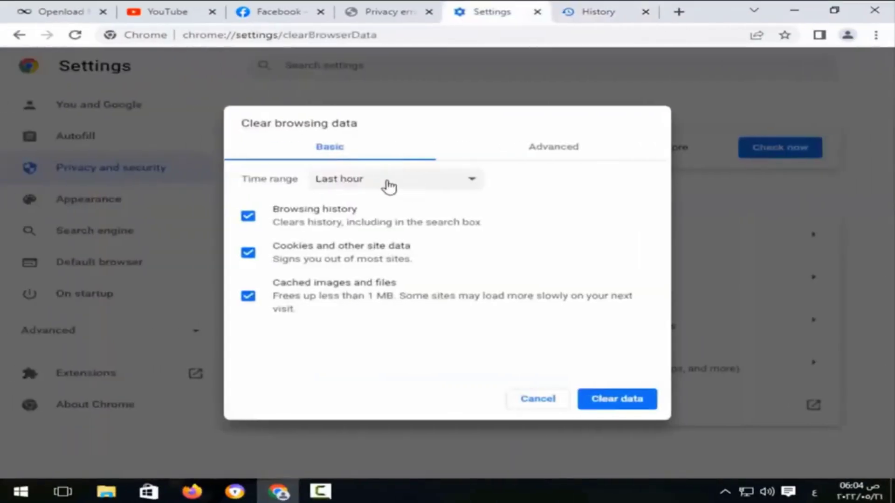
pyautogui.click(393, 184)
pyautogui.click(350, 238)
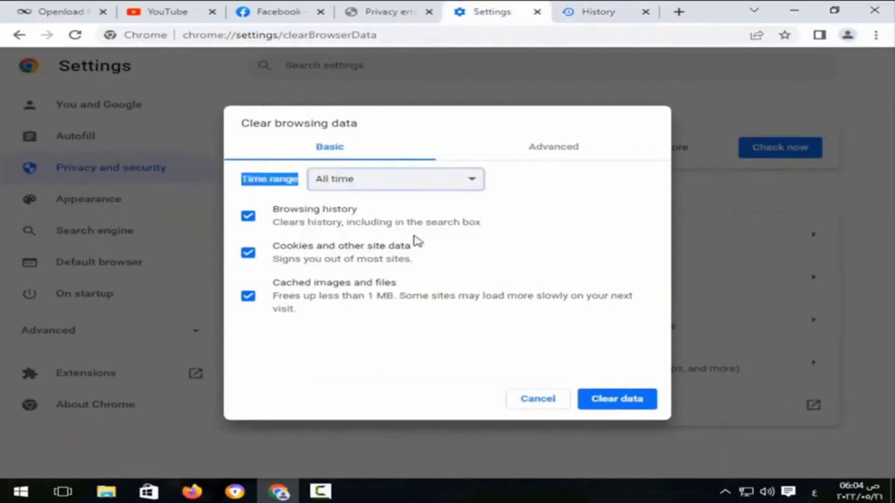
pyautogui.click(569, 155)
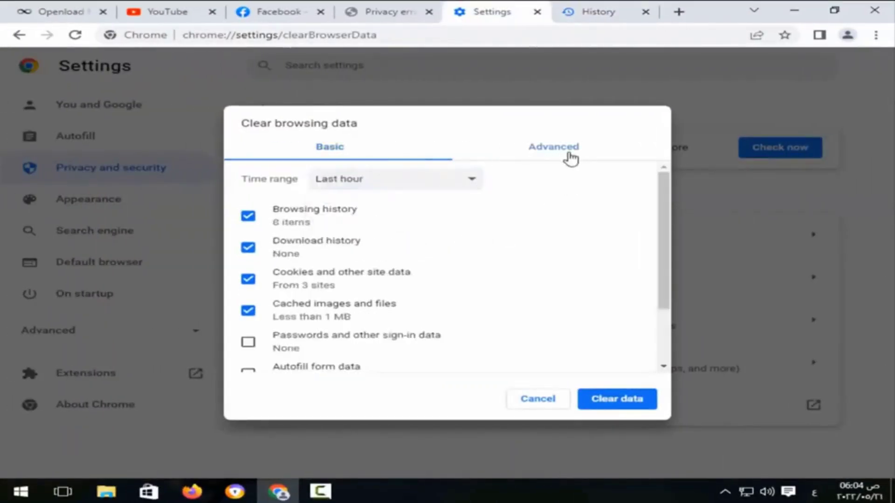
pyautogui.click(406, 186)
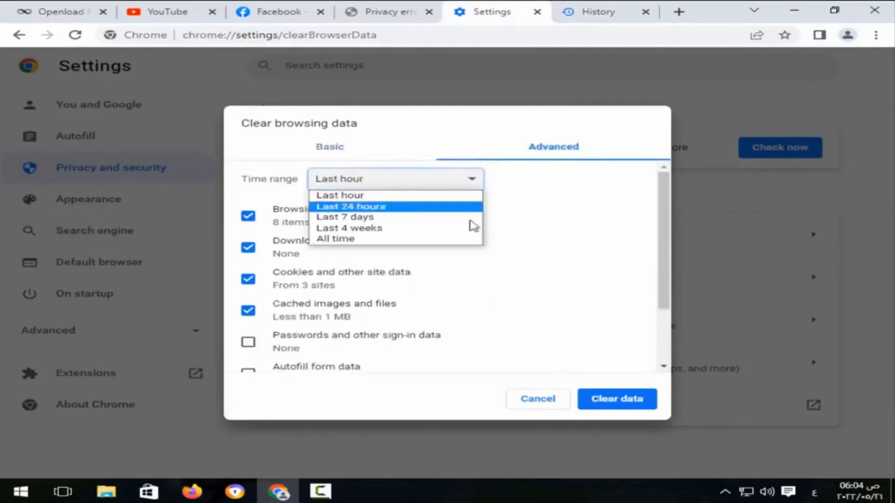
pyautogui.click(353, 238)
# Clear hosted app data, site settings and autofill but not passwords, then load Google
pyautogui.scroll(-2, 353, 228)
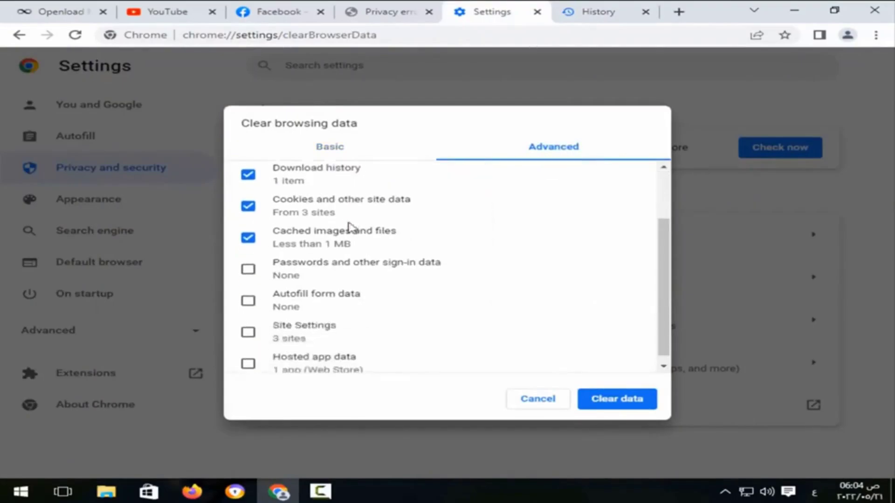
pyautogui.scroll(2, 336, 295)
pyautogui.scroll(-2, 326, 336)
pyautogui.click(321, 354)
pyautogui.click(313, 324)
pyautogui.click(311, 294)
pyautogui.click(309, 263)
pyautogui.click(308, 262)
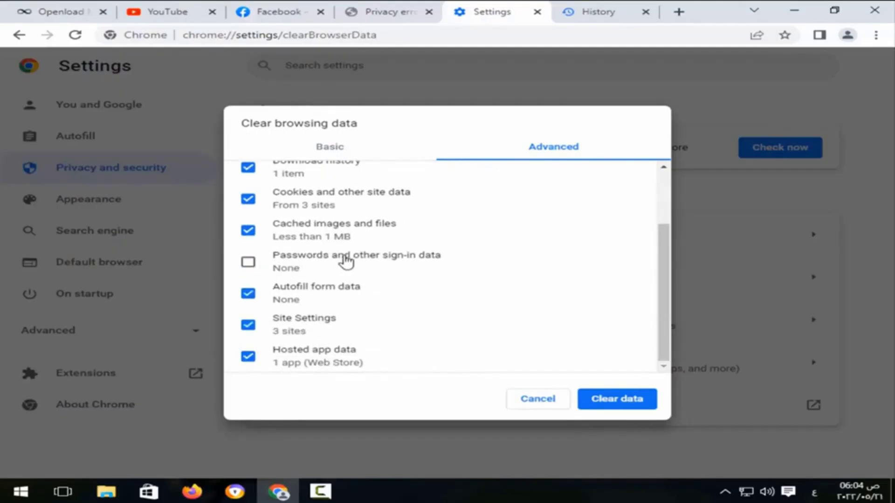
pyautogui.click(640, 405)
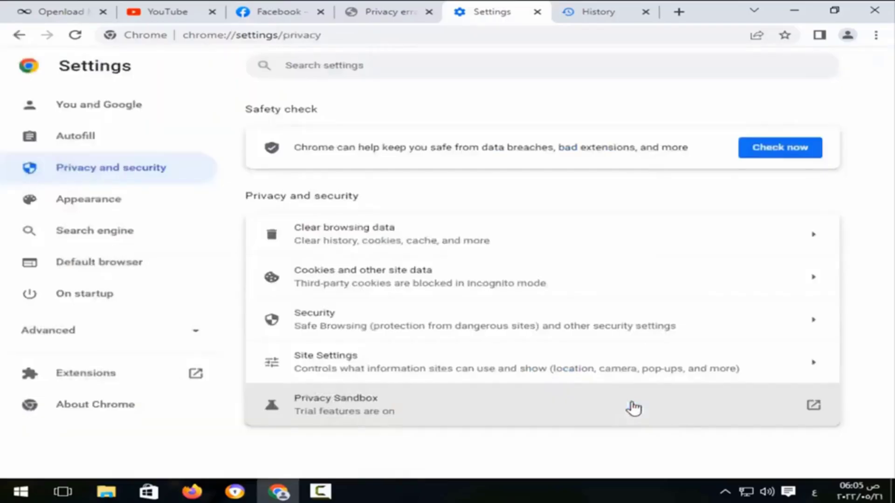
pyautogui.click(387, 11)
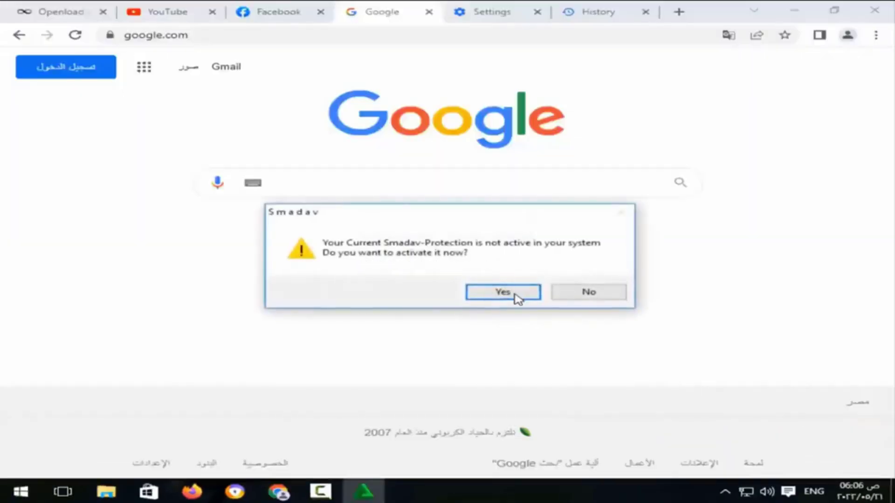
# Reactivate Smadav protection by answering Yes, then return to Chrome
pyautogui.click(515, 295)
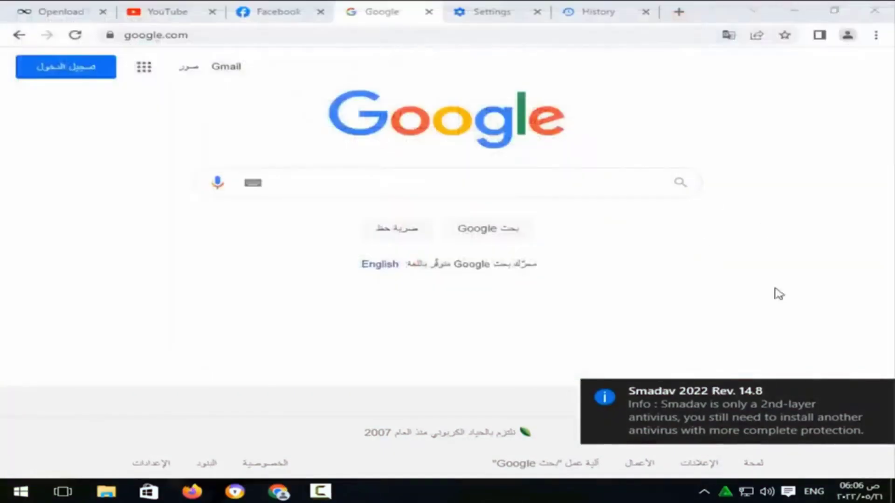
pyautogui.click(753, 309)
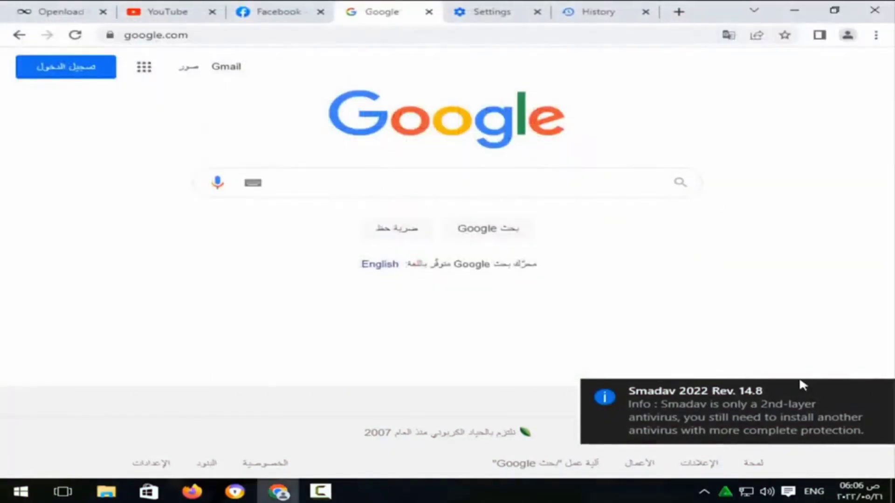
# Dismiss the Smadav notice and stop the Touch VPN connection
pyautogui.click(879, 392)
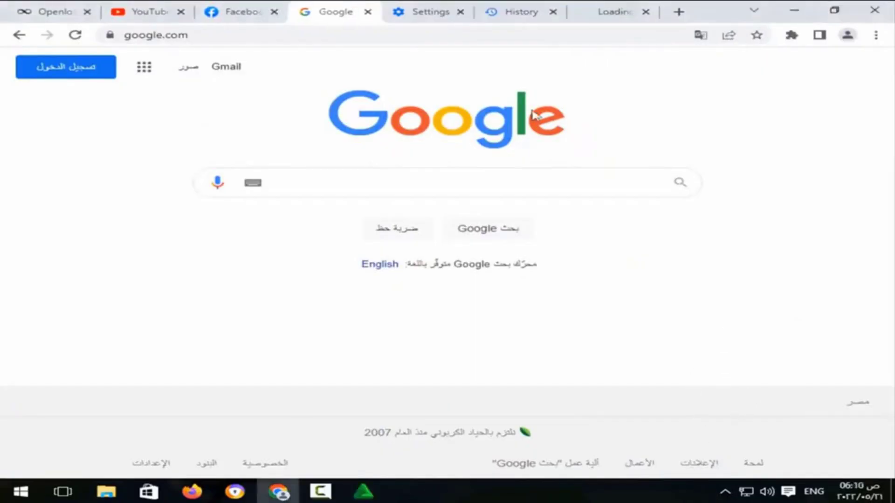
pyautogui.click(792, 35)
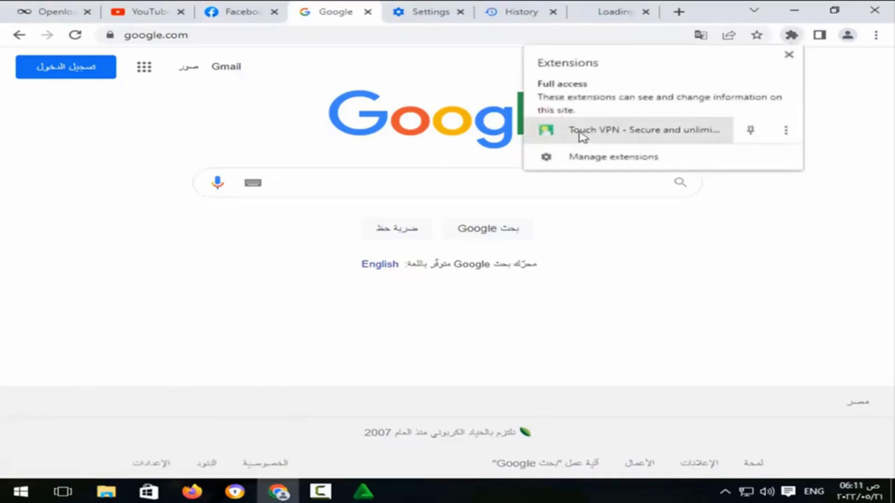
pyautogui.click(612, 133)
pyautogui.click(735, 113)
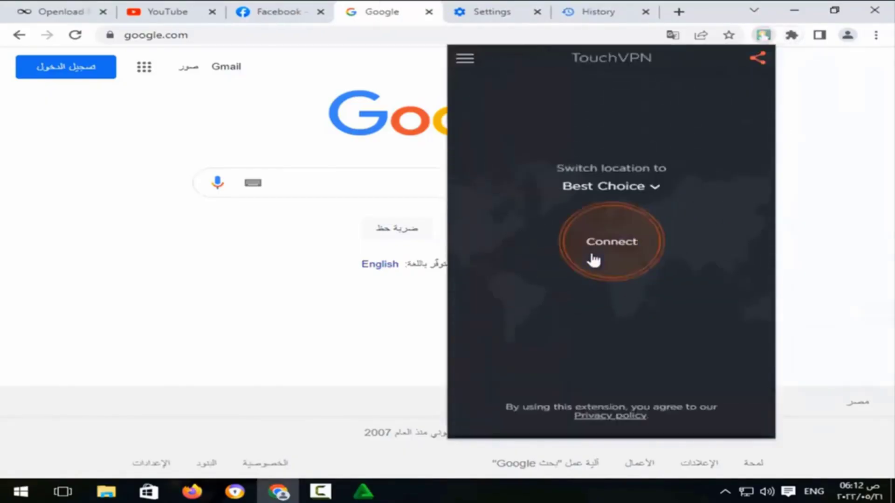
# Switch the Touch VPN extension off on the Extensions management page
pyautogui.click(791, 37)
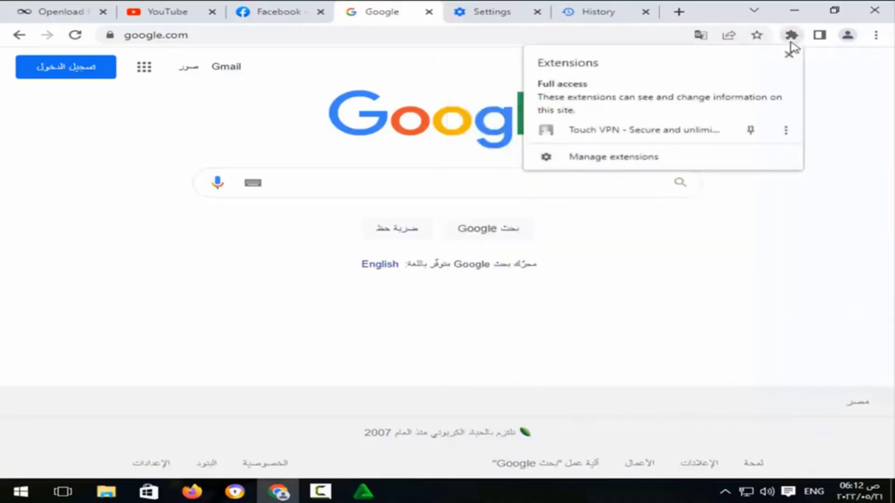
pyautogui.click(606, 159)
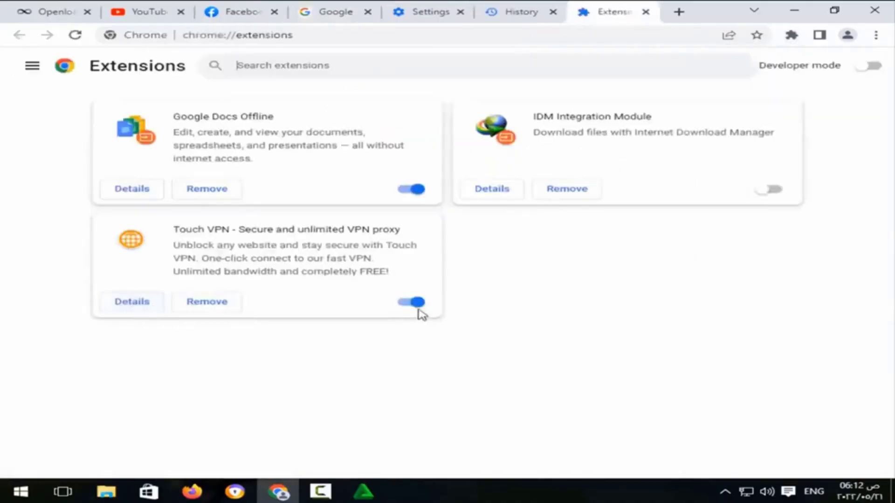
pyautogui.click(415, 303)
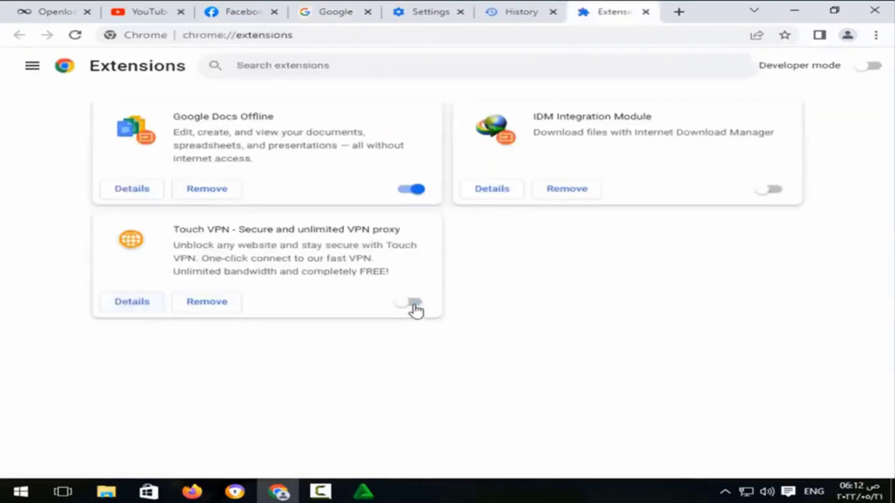
# Return to the s6.mega4down.com privacy-error page and zoom it out to 90%
pyautogui.click(344, 9)
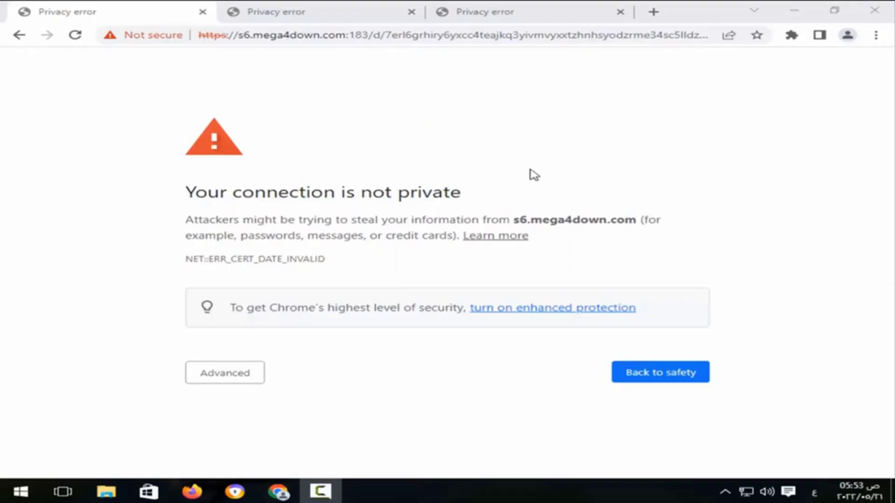
pyautogui.hotkey('ctrl', '-')
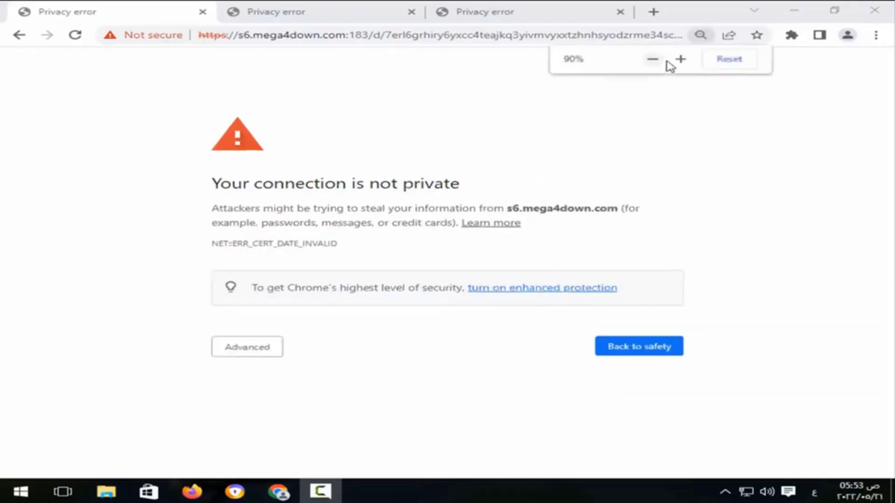